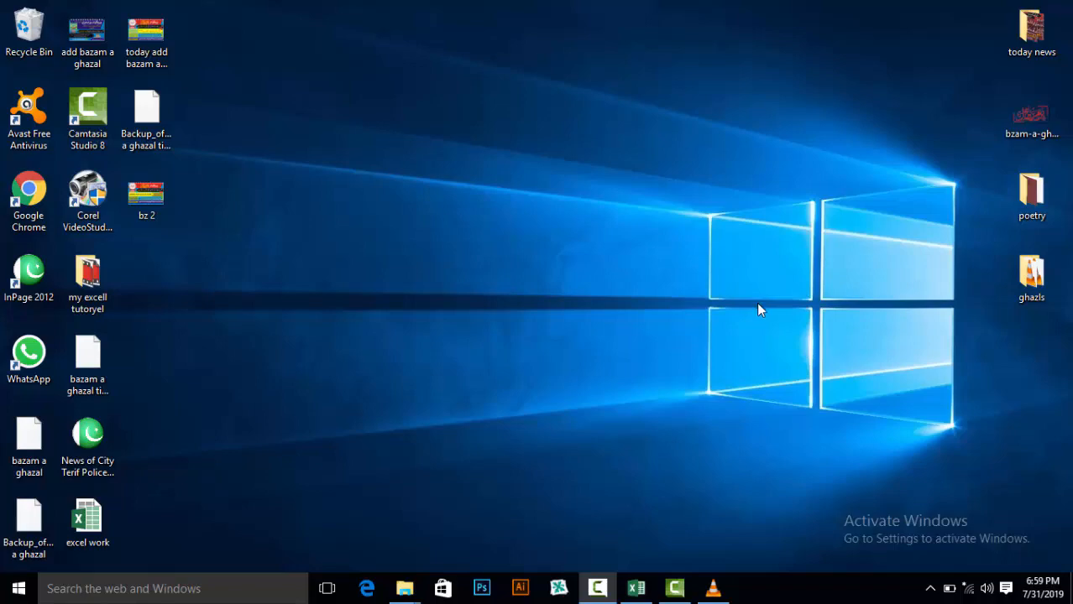
# - Switch to the excel work workbook in Excel and apply all borders to the result table E1:L16
pyautogui.click(636, 588)
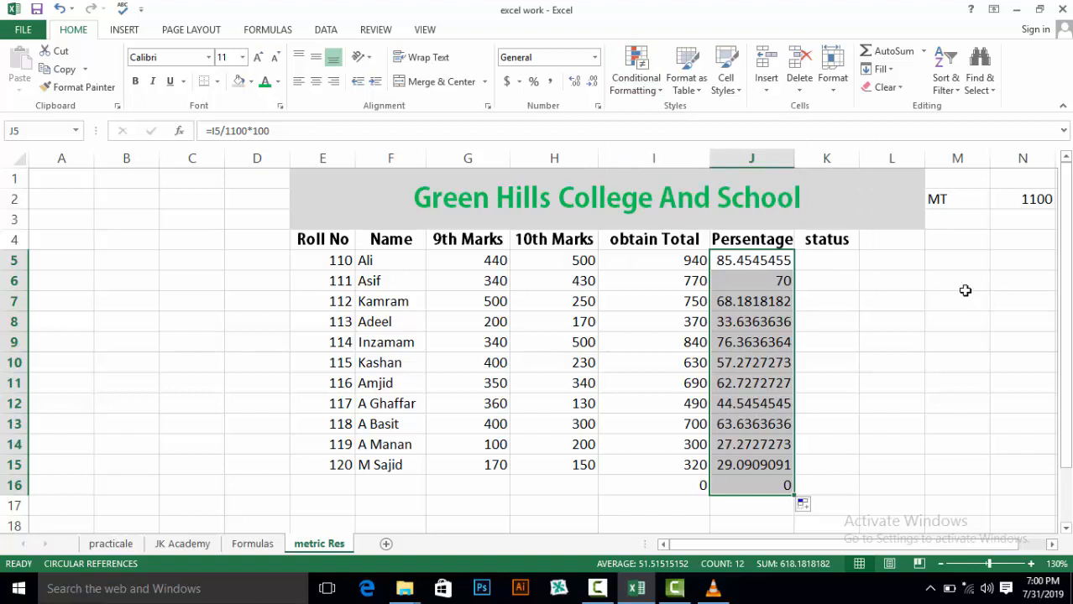
pyautogui.click(290, 178)
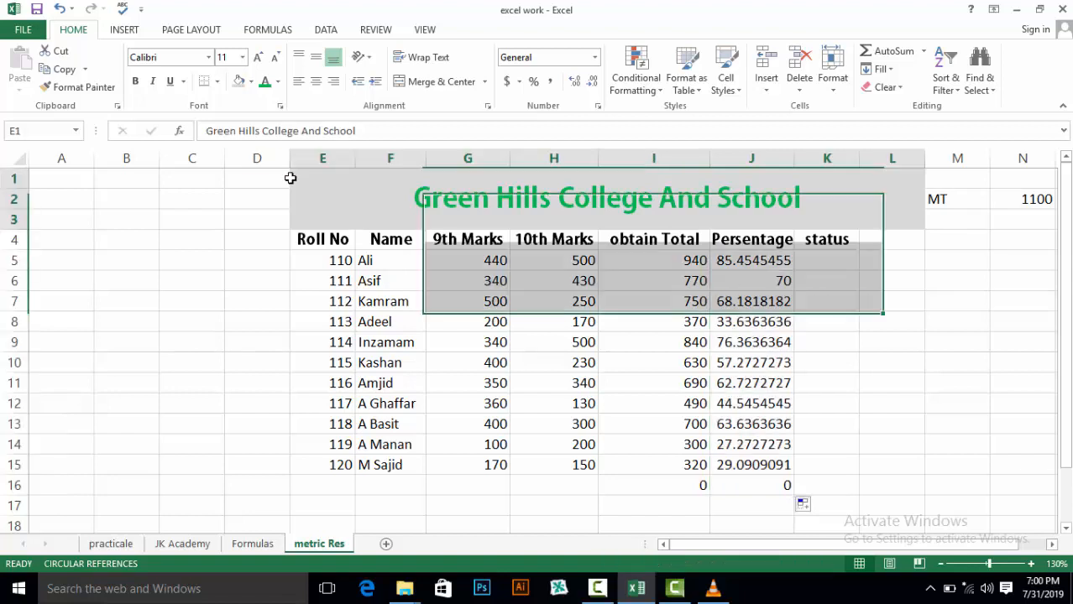
pyautogui.moveTo(292, 177); pyautogui.dragTo(316, 478)
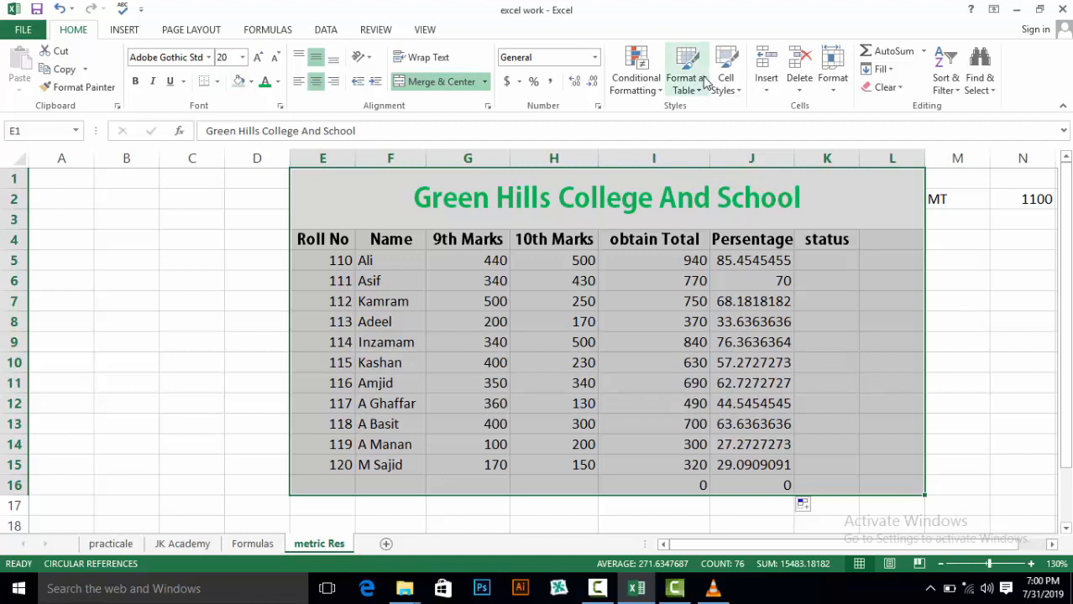
pyautogui.click(218, 81)
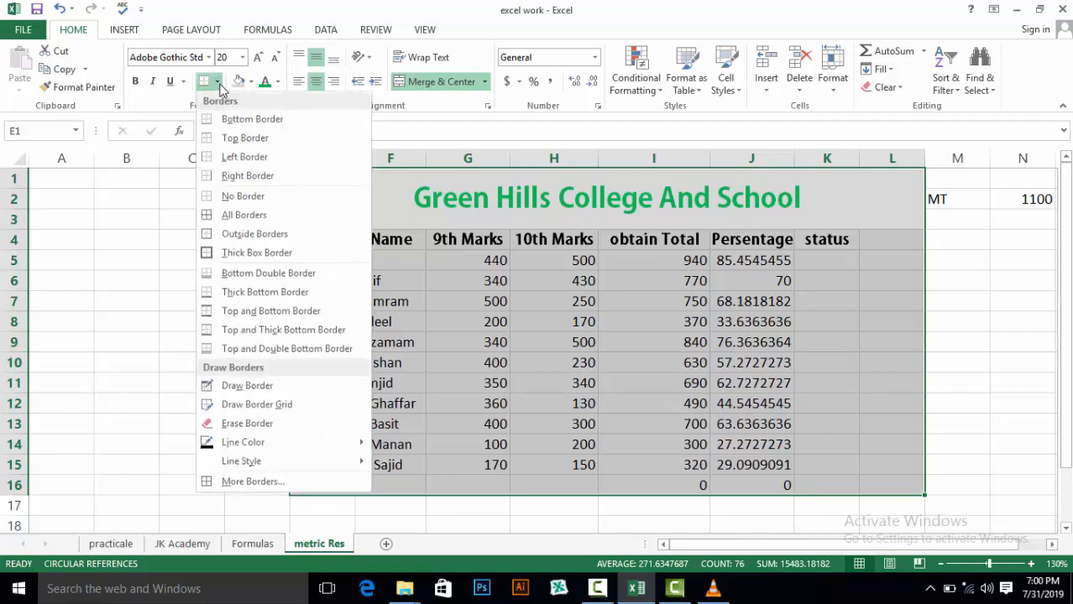
pyautogui.click(244, 216)
pyautogui.click(282, 240)
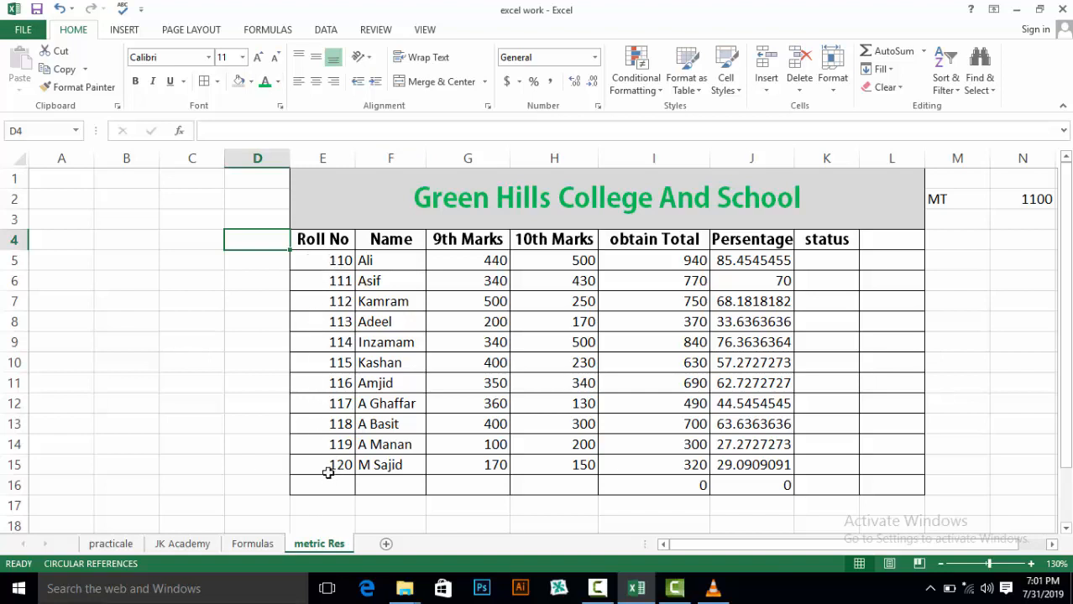
# - Center the roll numbers in E5:E15 both vertically and horizontally
pyautogui.moveTo(324, 263); pyautogui.dragTo(308, 458)
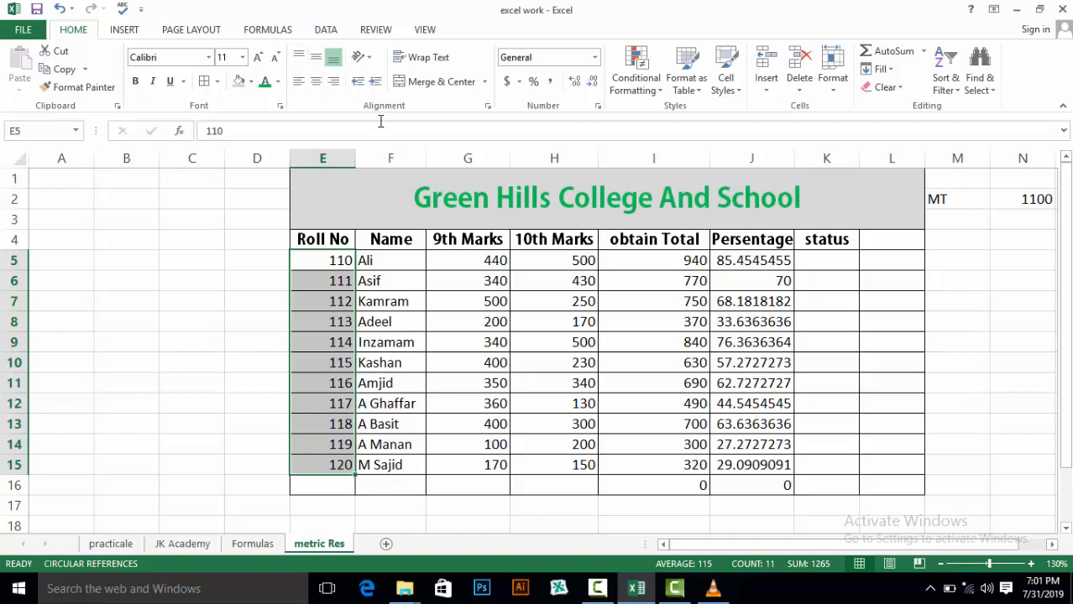
pyautogui.click(316, 60)
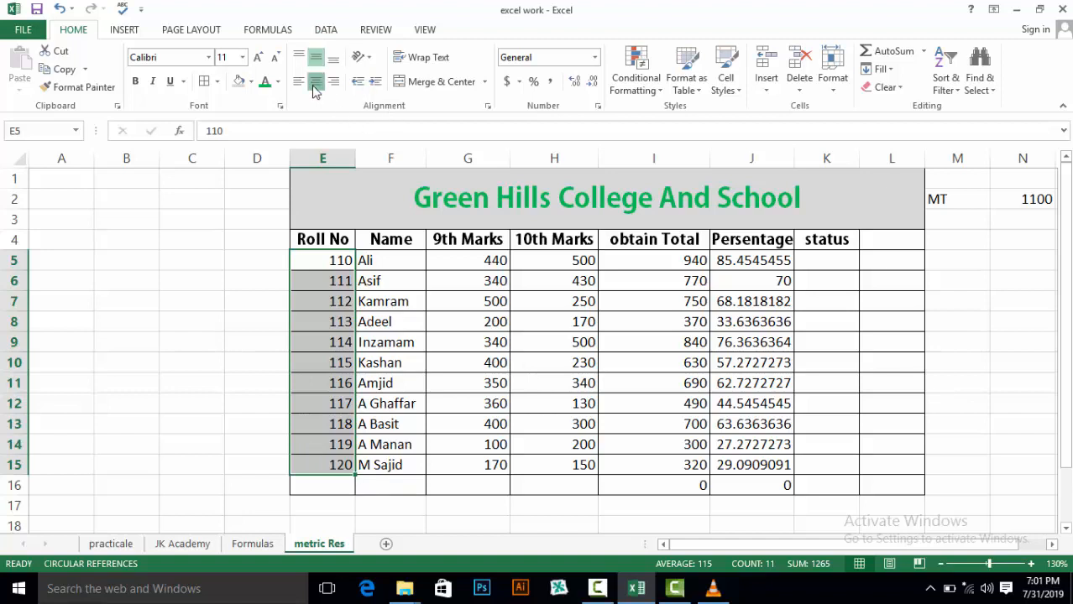
pyautogui.click(314, 84)
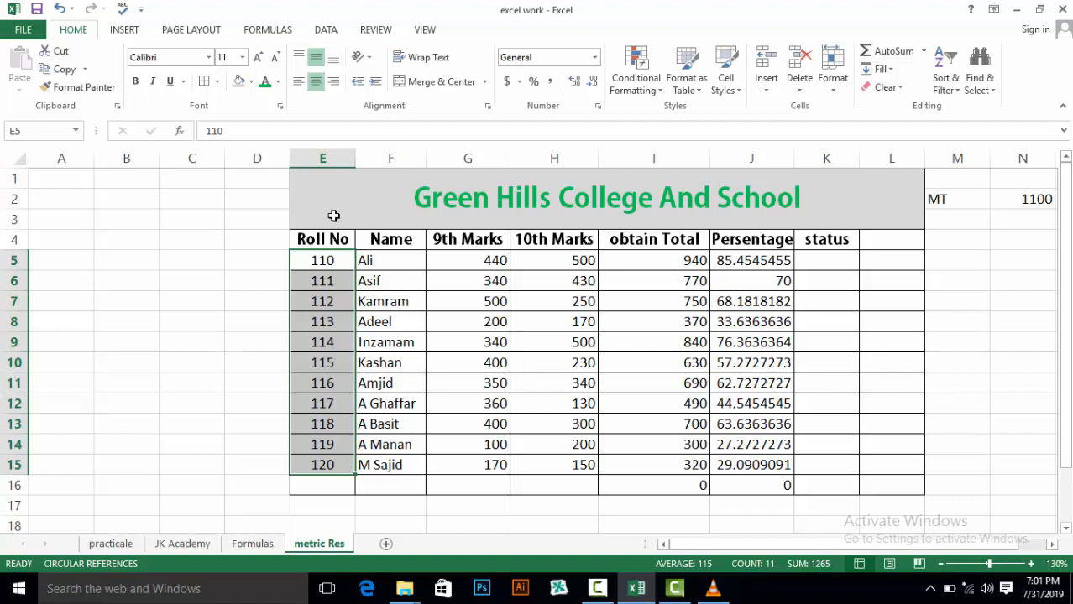
pyautogui.click(376, 272)
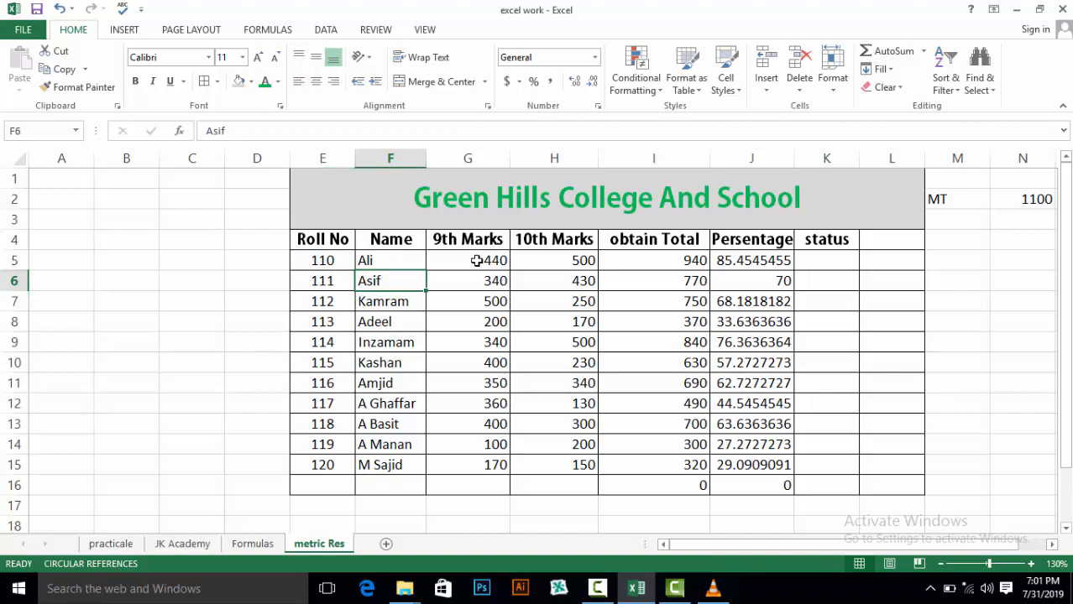
# - Center the 9th Marks and 10th Marks values in G5:H15 vertically and horizontally
pyautogui.moveTo(482, 256); pyautogui.dragTo(490, 454)
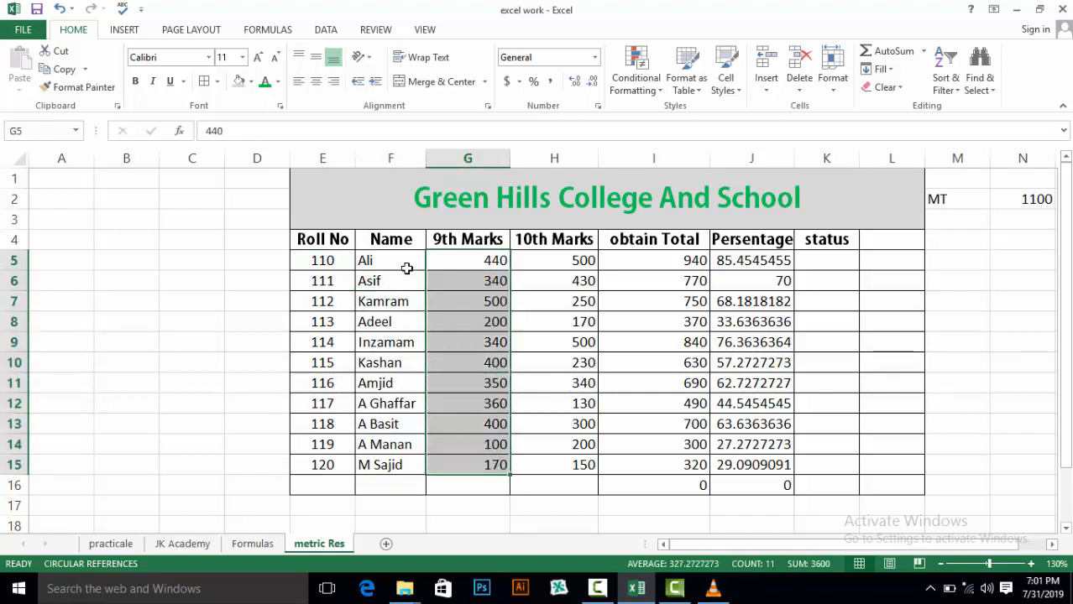
pyautogui.click(316, 57)
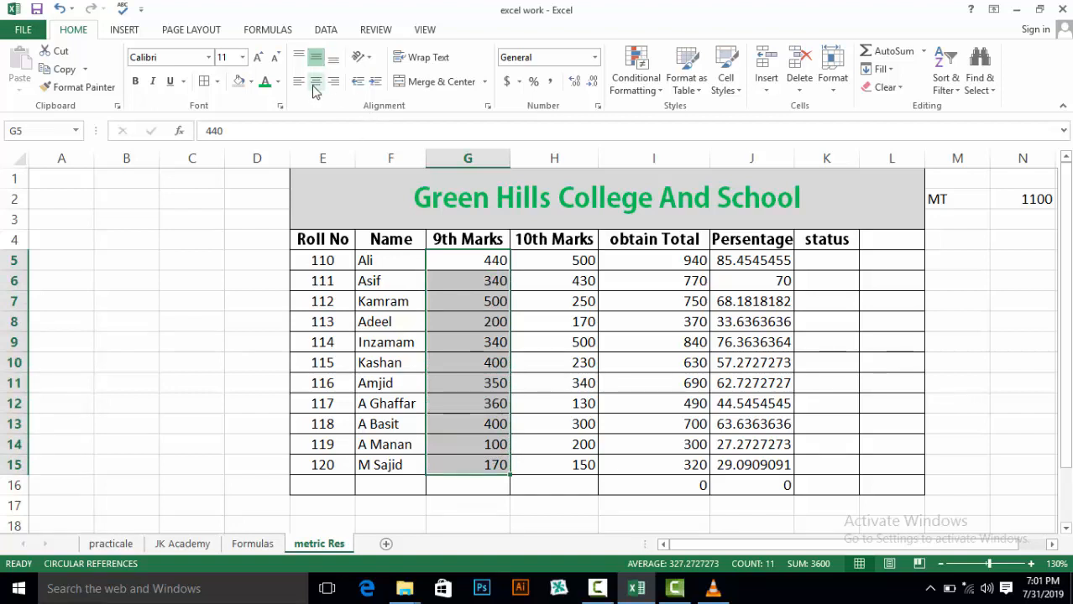
pyautogui.click(315, 82)
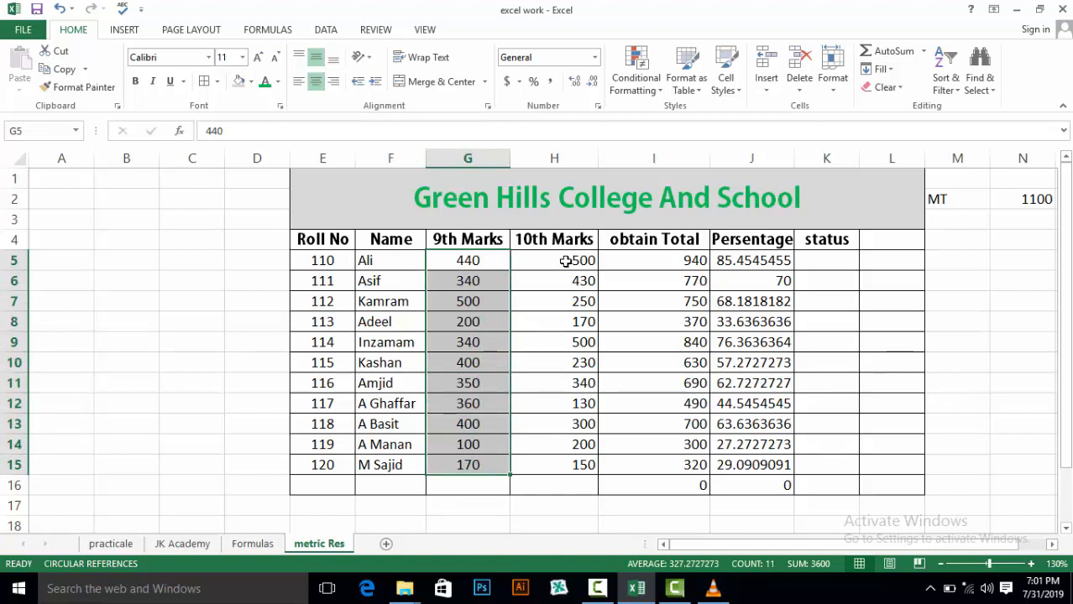
pyautogui.moveTo(566, 261); pyautogui.dragTo(573, 461)
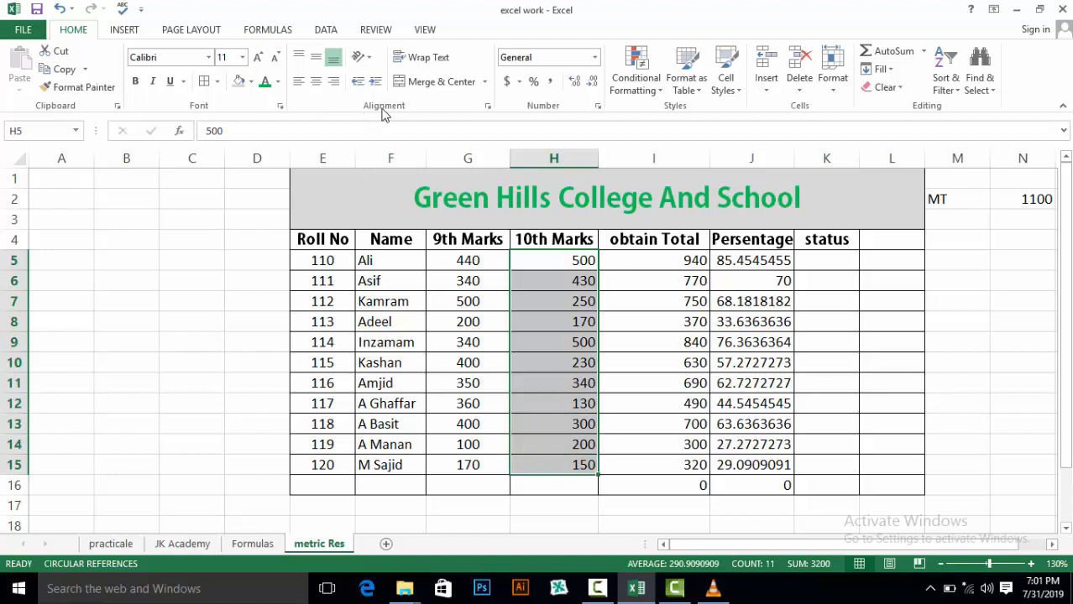
pyautogui.click(315, 57)
pyautogui.click(316, 82)
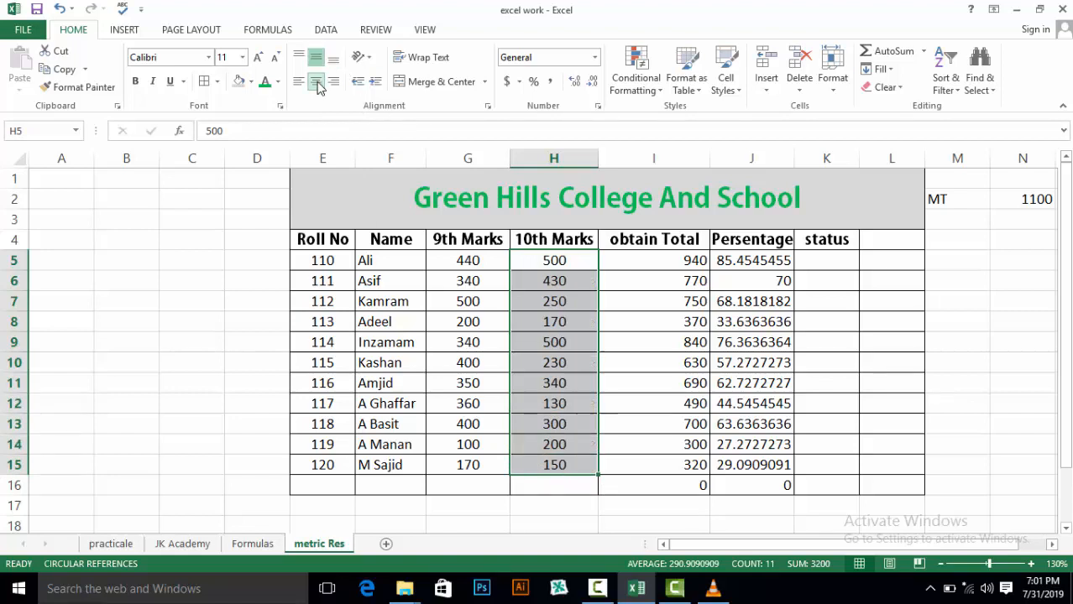
# - Center the obtain Total values in I5:I16 vertically and horizontally
pyautogui.moveTo(672, 256); pyautogui.dragTo(702, 484)
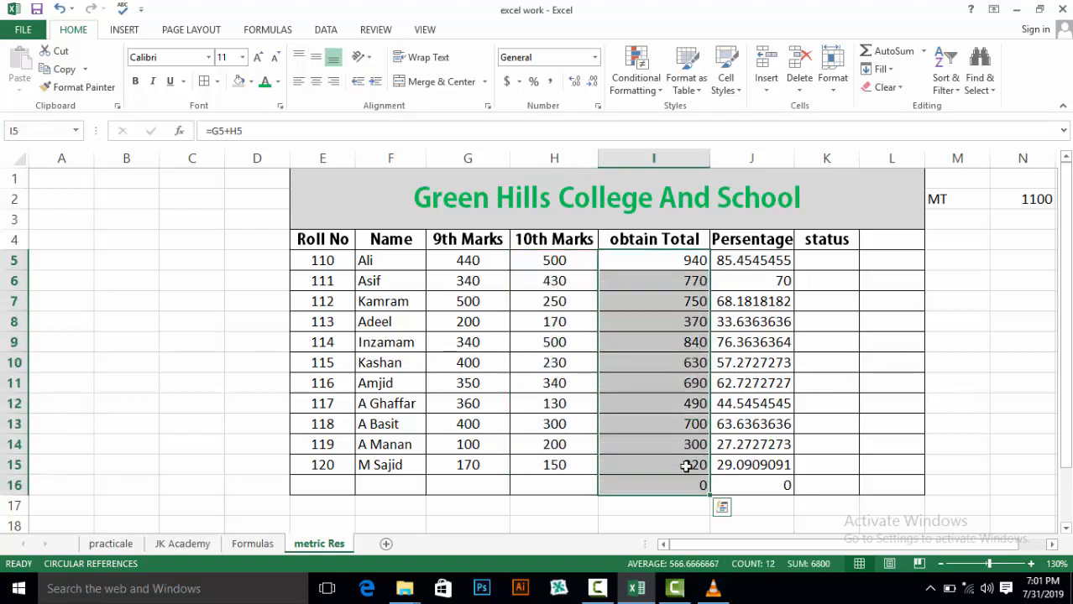
pyautogui.click(316, 57)
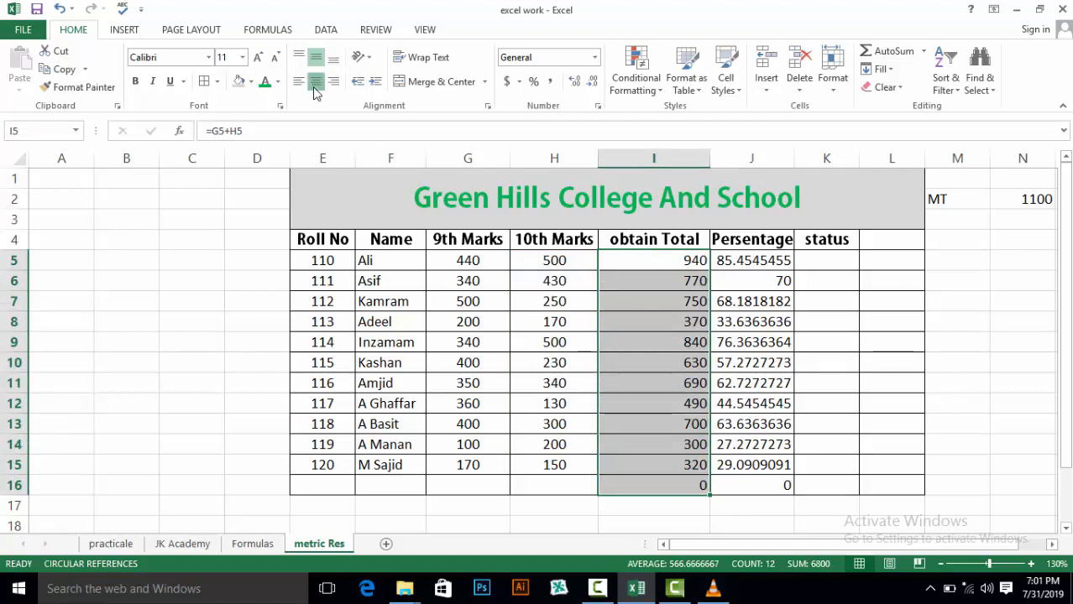
pyautogui.click(316, 81)
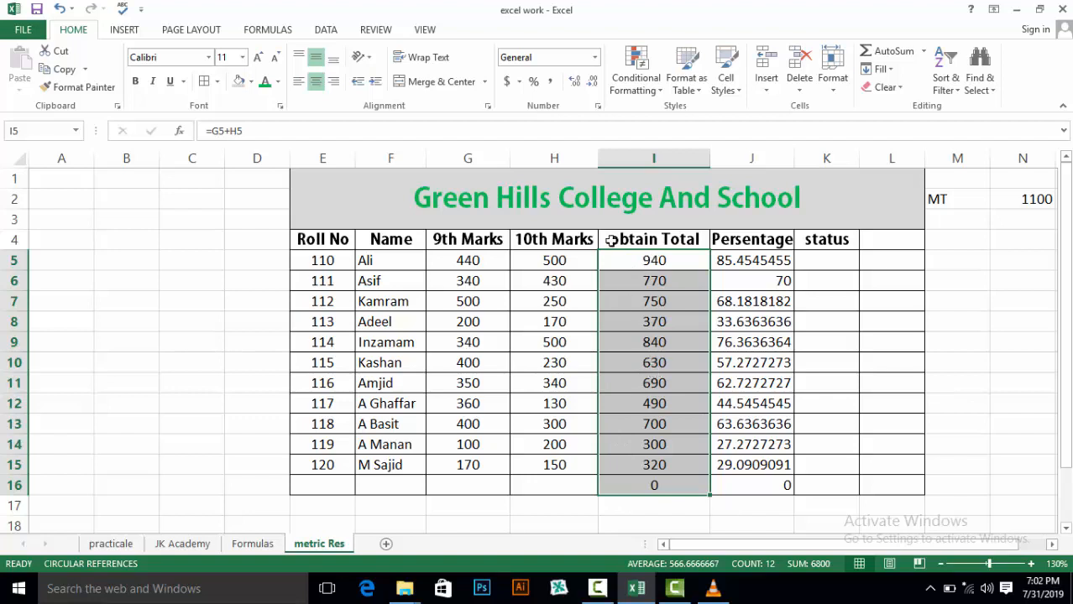
# - Create a new conditional formatting rule for the obtain Total values using the Icon Sets style with uncircled cross, exclamation and check symbols
pyautogui.click(655, 93)
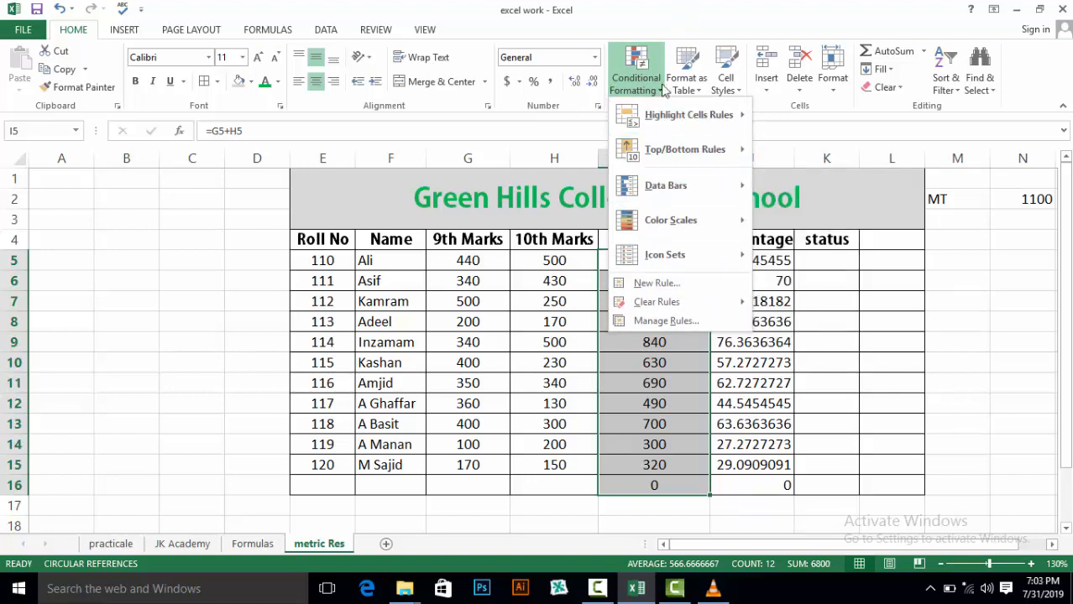
pyautogui.moveTo(652, 151)
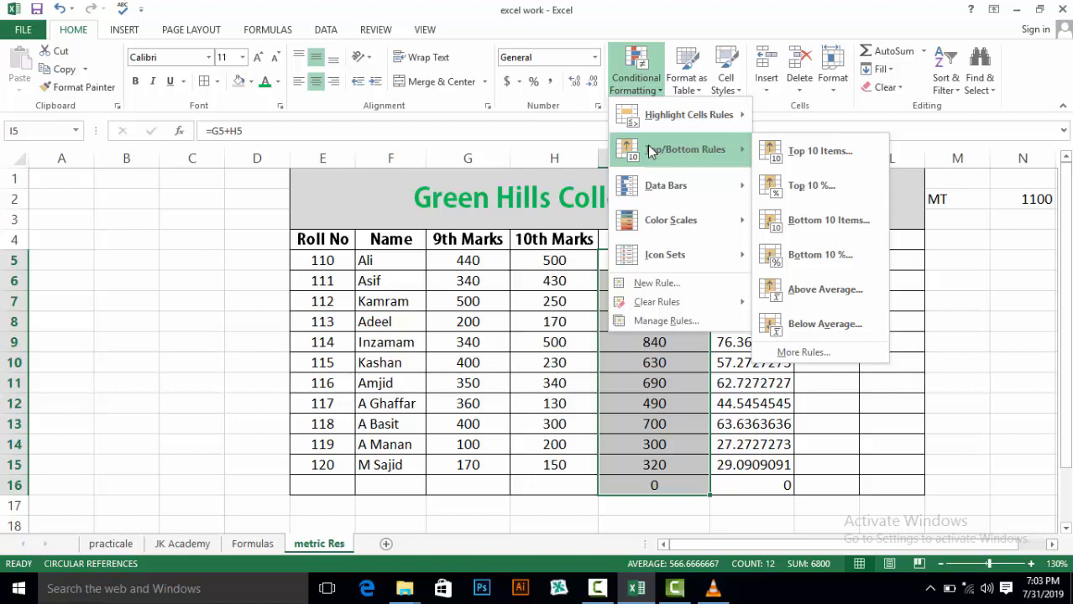
pyautogui.click(632, 284)
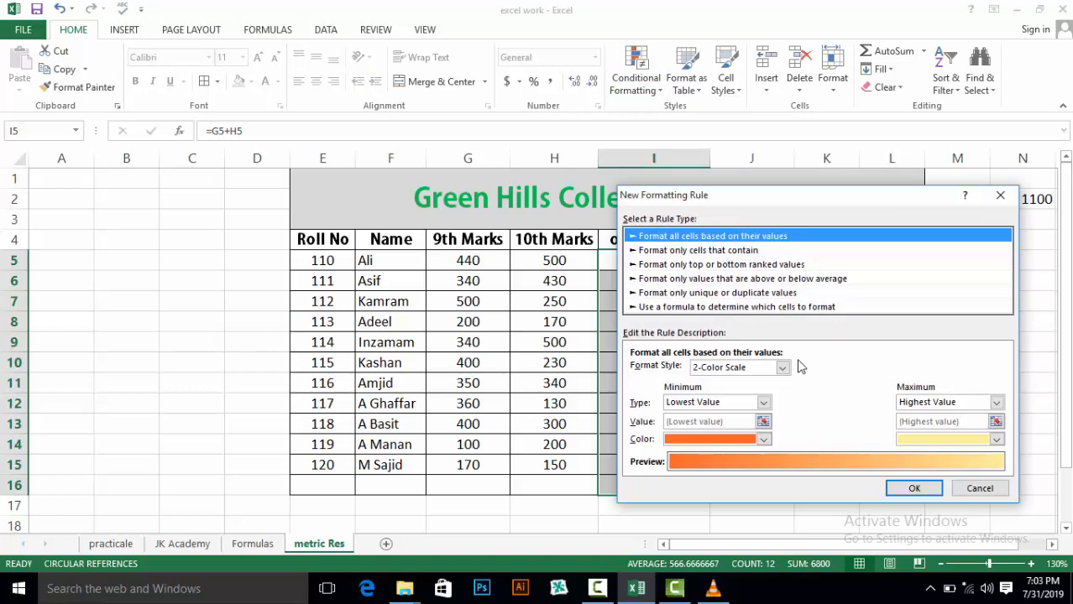
pyautogui.click(781, 367)
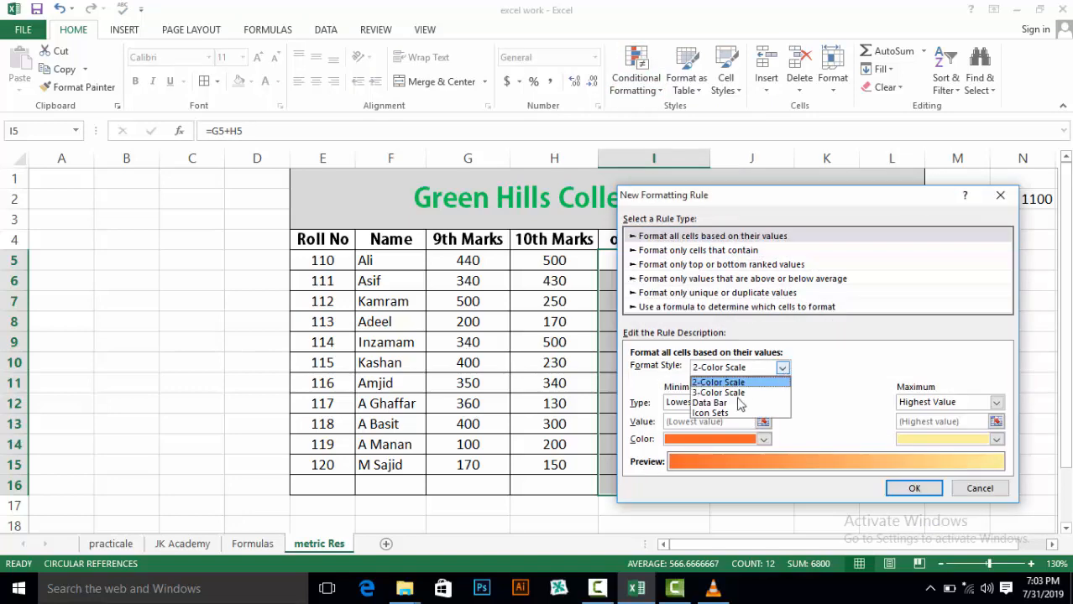
pyautogui.click(710, 413)
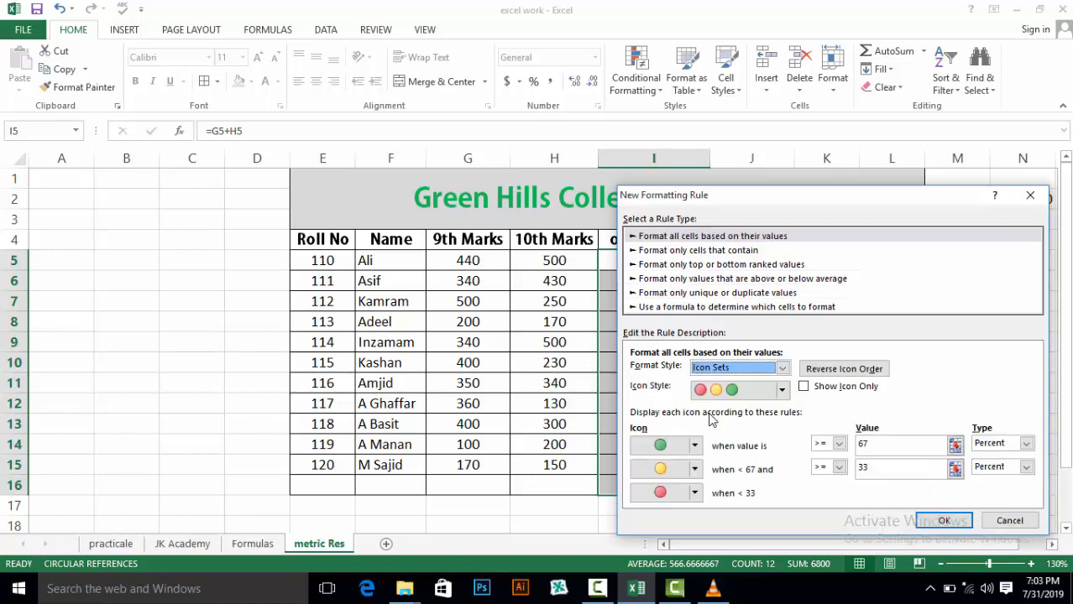
pyautogui.click(781, 391)
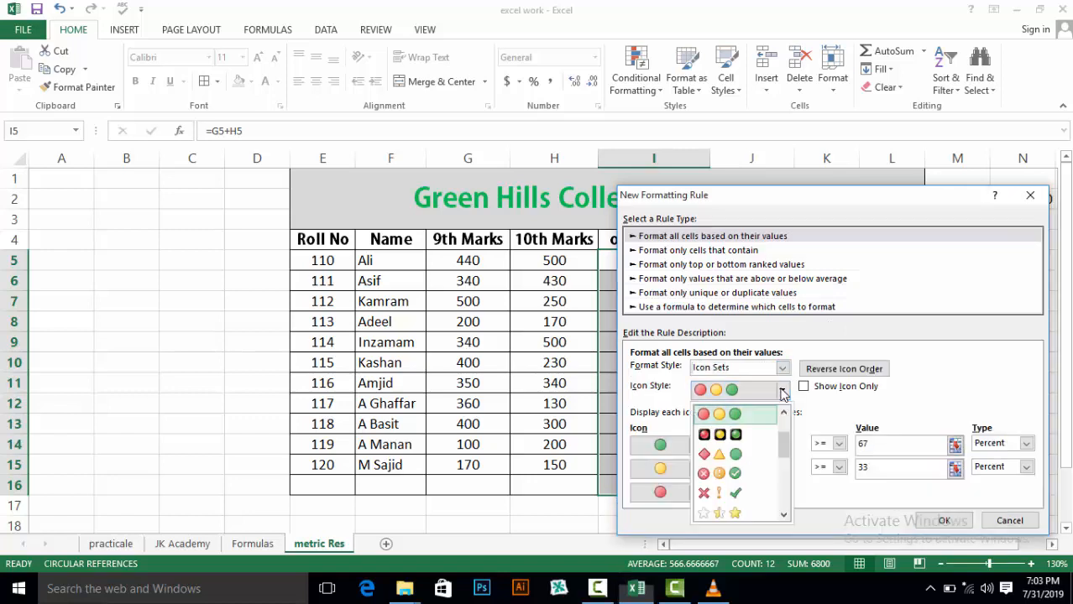
pyautogui.click(726, 496)
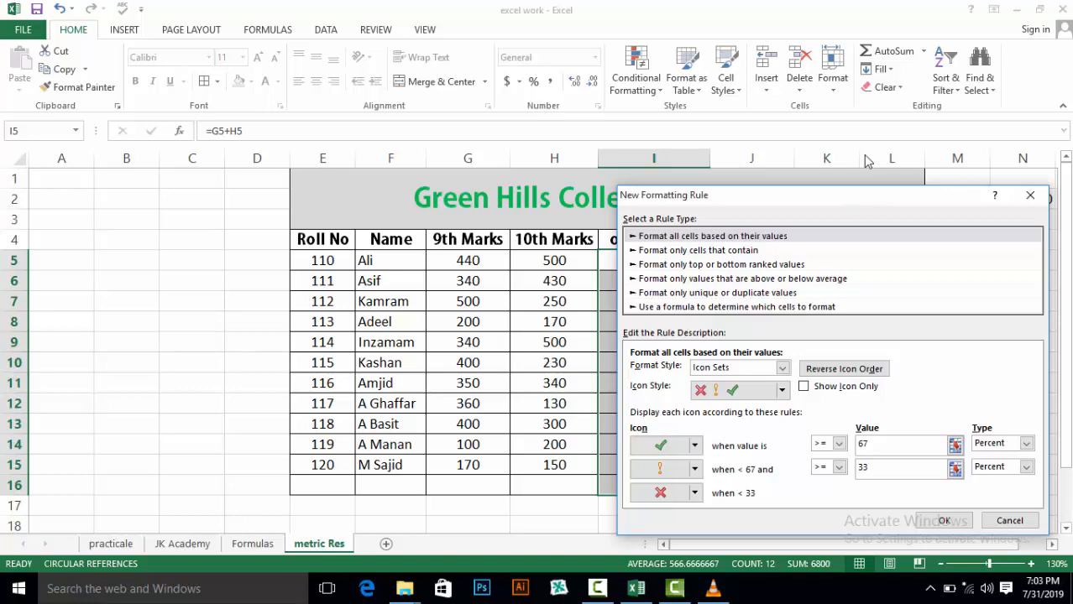
# - Set both icon thresholds to Number type, enter 400 for the green check, fill in the lower threshold and apply the rule
pyautogui.moveTo(854, 200); pyautogui.dragTo(389, 153)
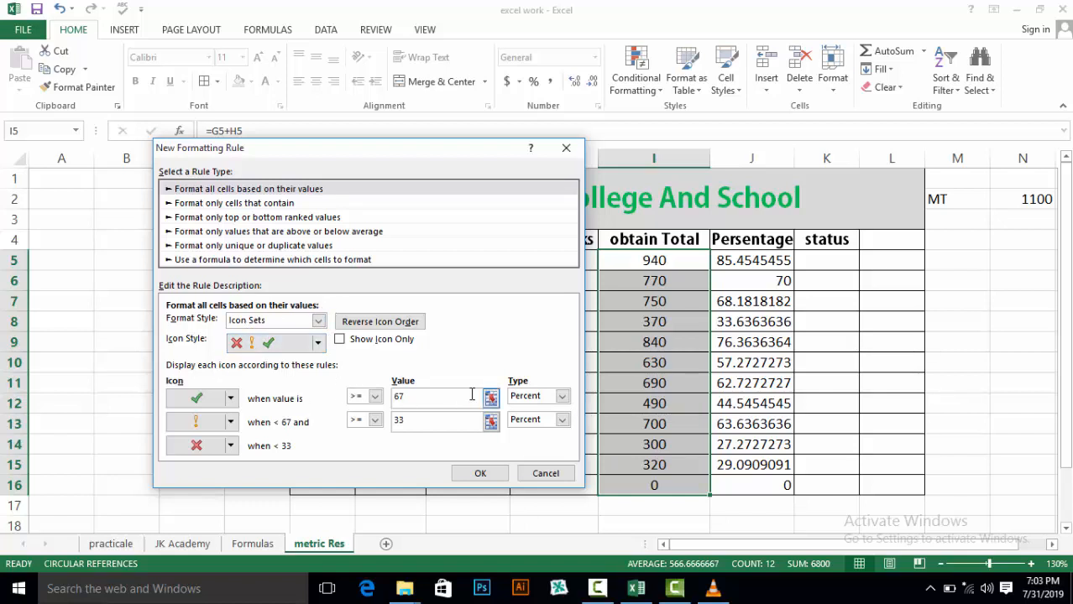
pyautogui.click(561, 397)
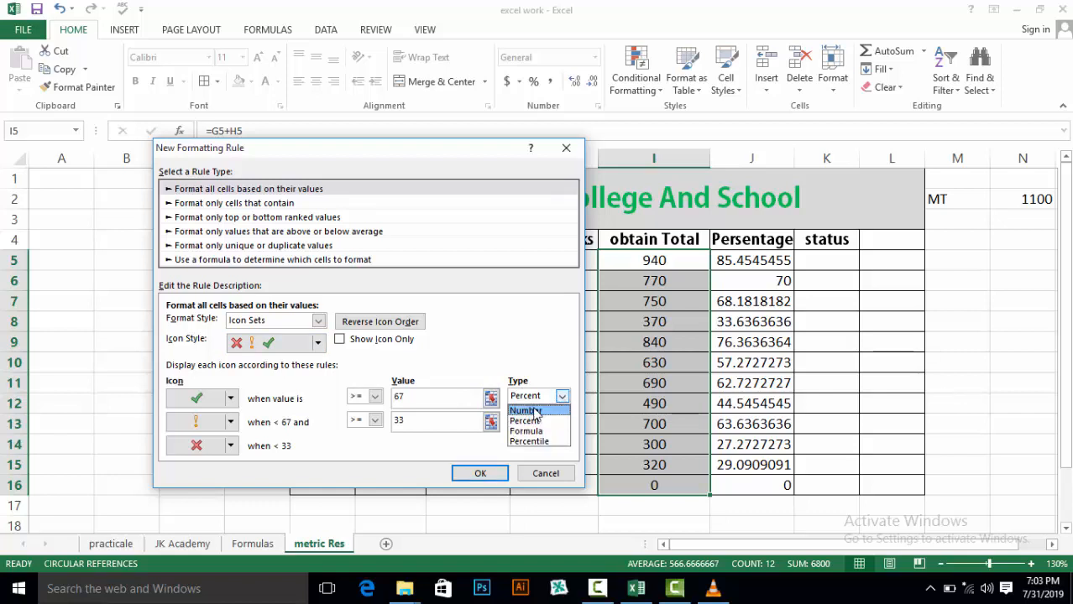
pyautogui.click(534, 411)
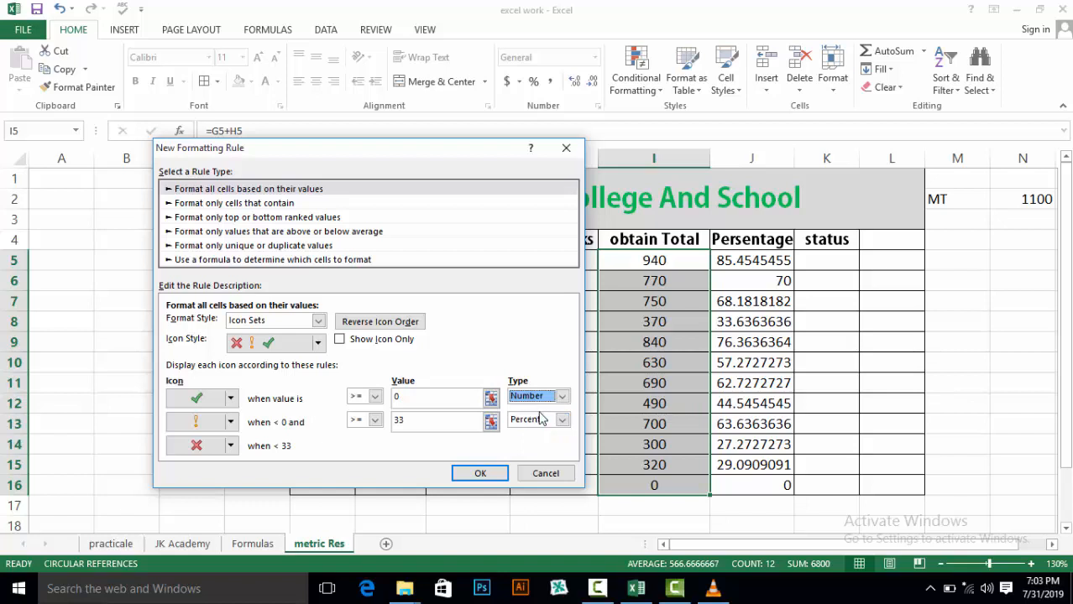
pyautogui.click(563, 421)
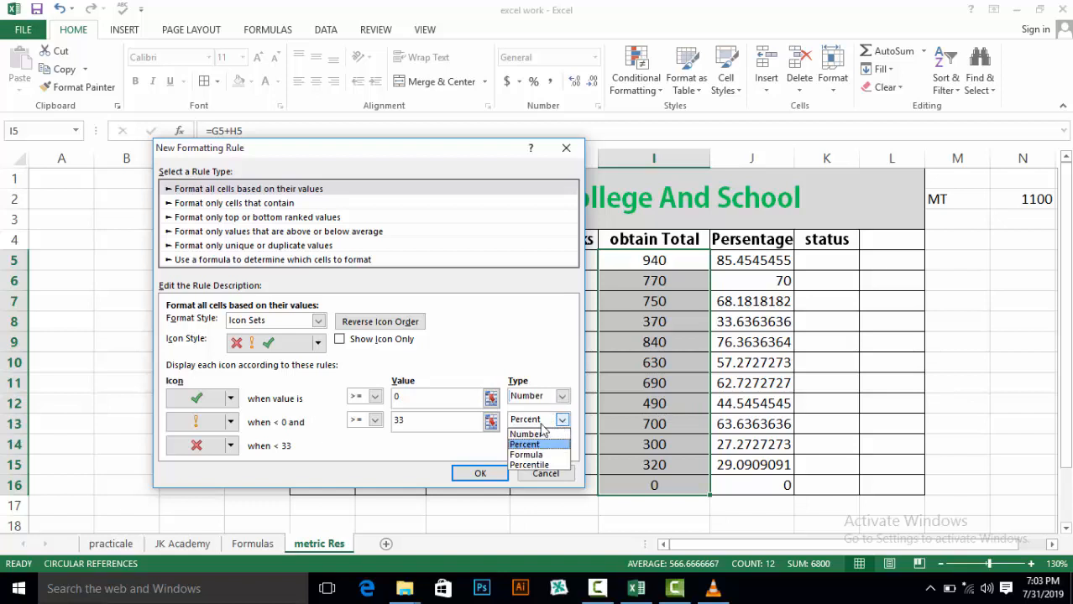
pyautogui.click(537, 434)
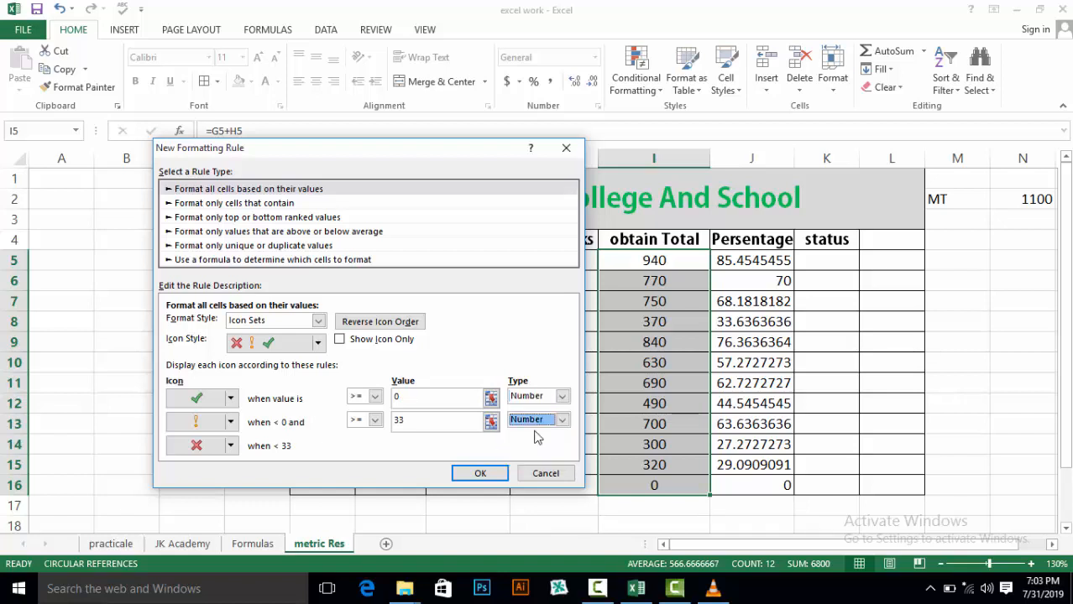
pyautogui.click(429, 398)
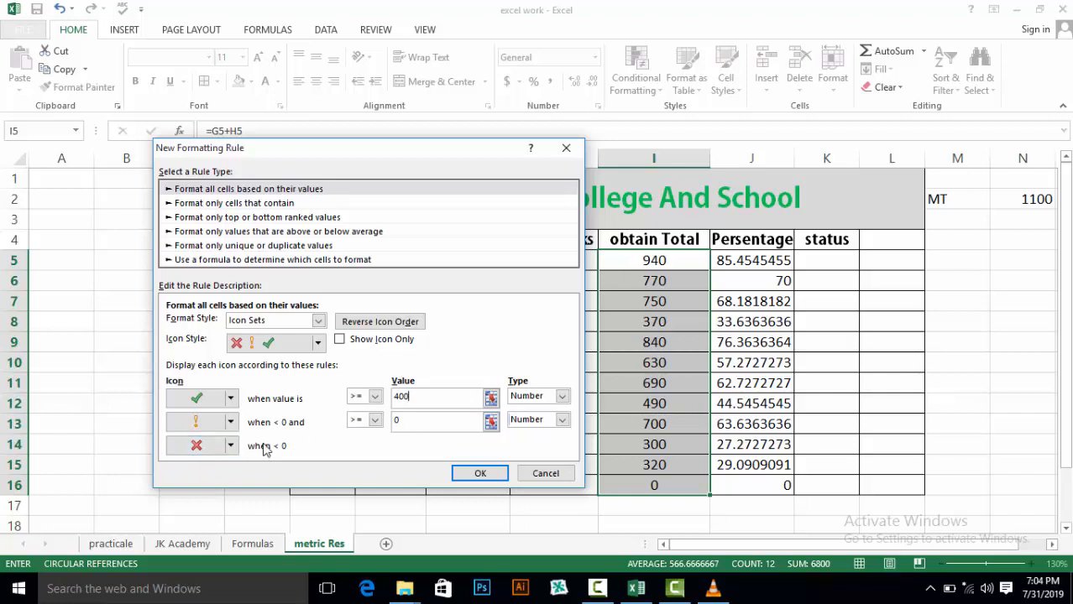
pyautogui.click(423, 420)
pyautogui.click(479, 473)
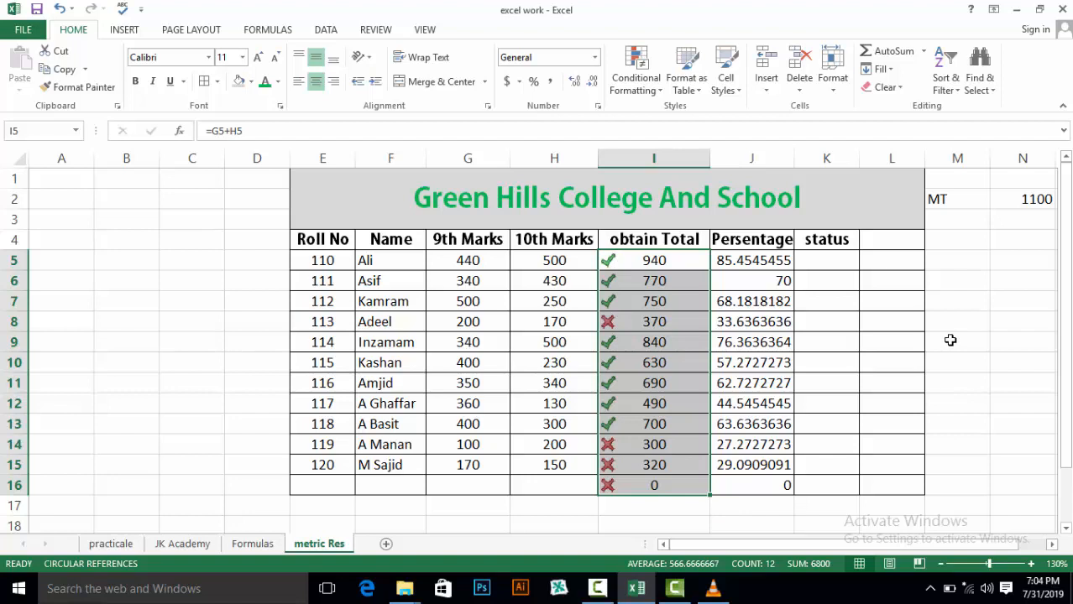
pyautogui.click(938, 239)
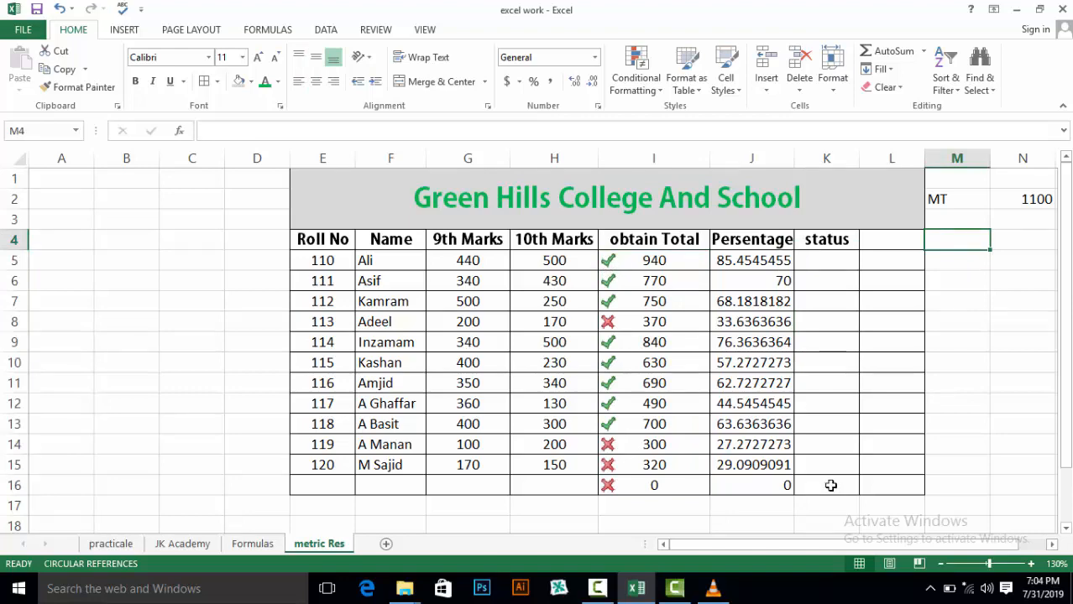
pyautogui.click(1031, 564)
pyautogui.click(1030, 564)
pyautogui.click(1030, 564)
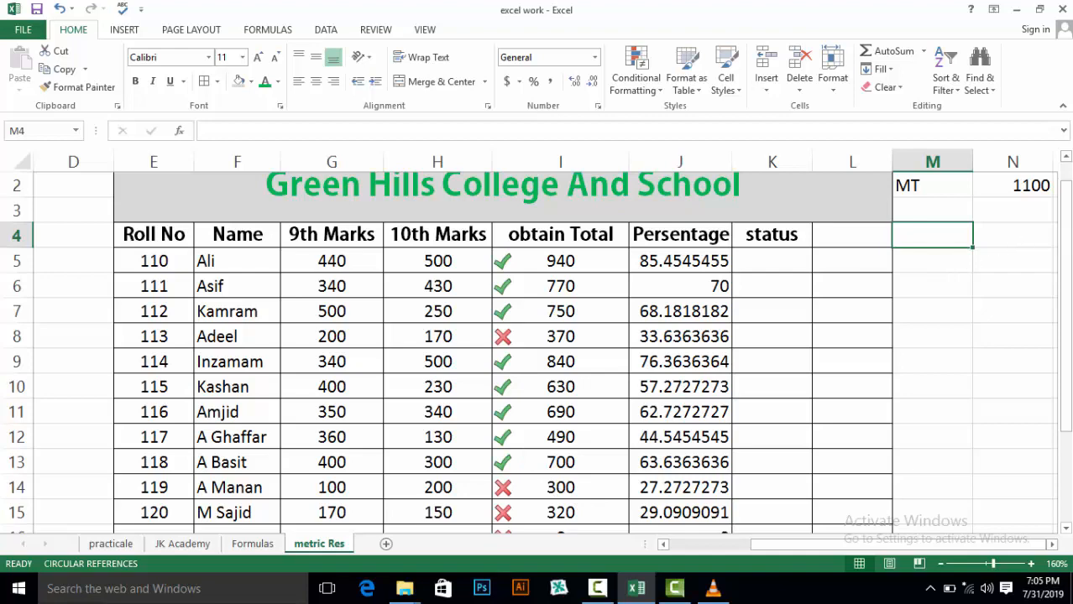
pyautogui.moveTo(1068, 262); pyautogui.dragTo(1066, 329)
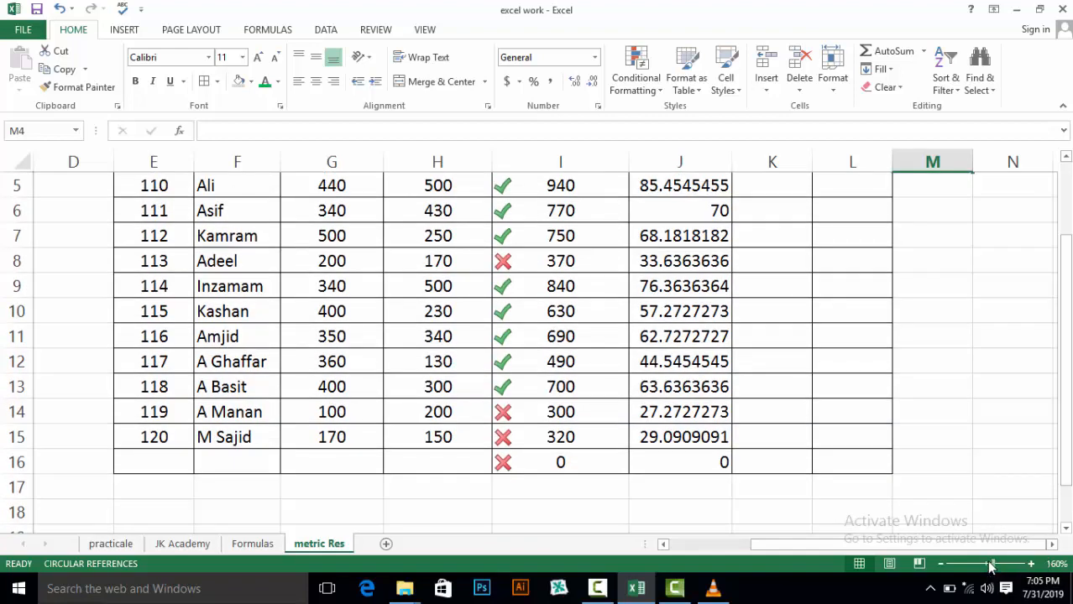
pyautogui.moveTo(993, 564); pyautogui.dragTo(989, 565)
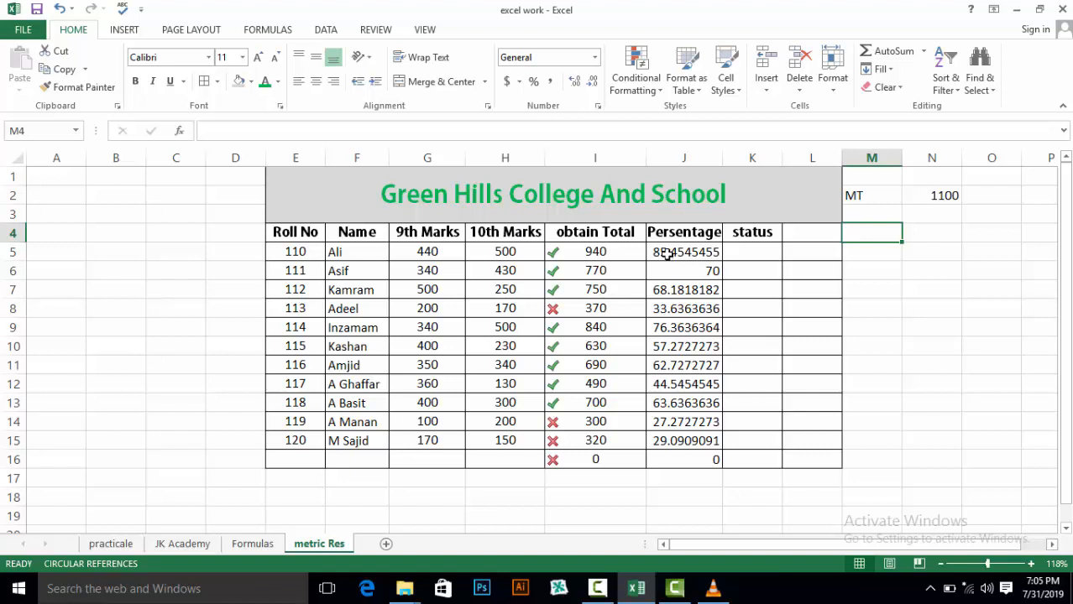
# - Apply the Purple Data Bar gradient fill as conditional formatting to the Persentage values in J5:J16
pyautogui.moveTo(667, 249); pyautogui.dragTo(672, 455)
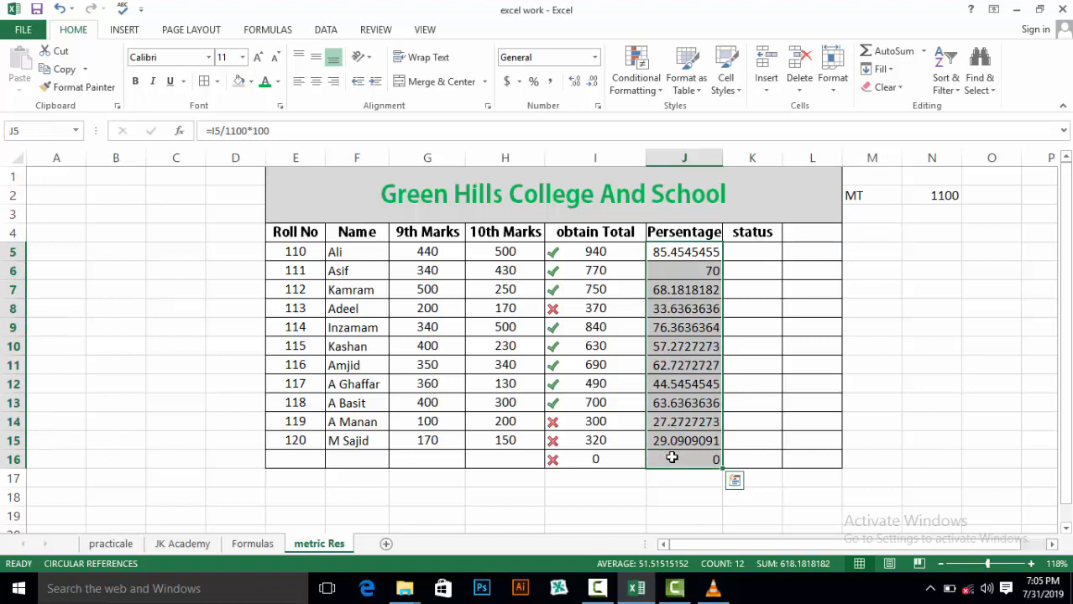
pyautogui.click(663, 98)
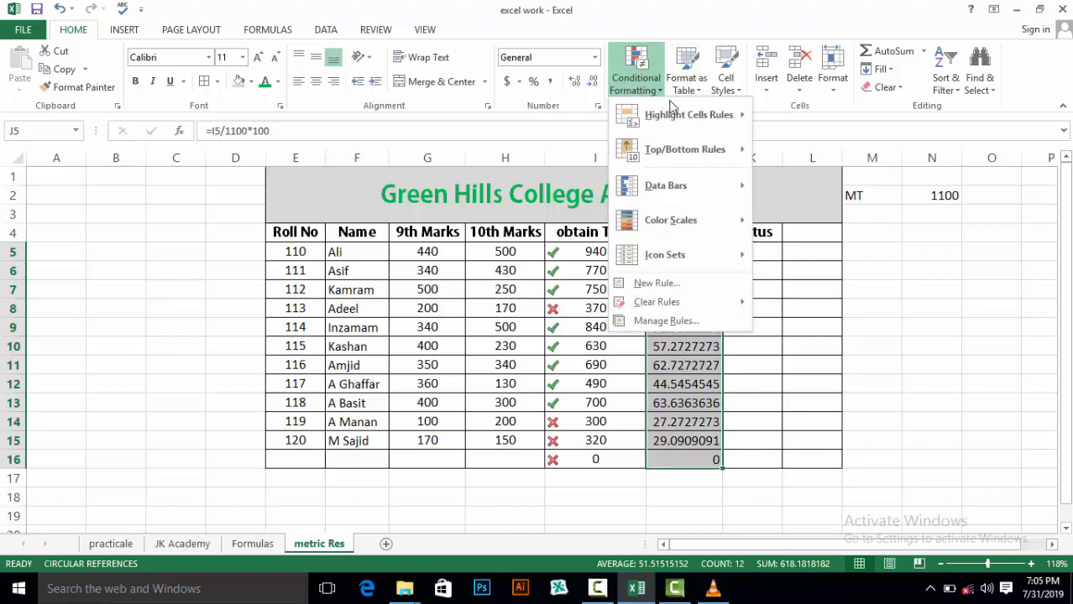
pyautogui.moveTo(702, 216)
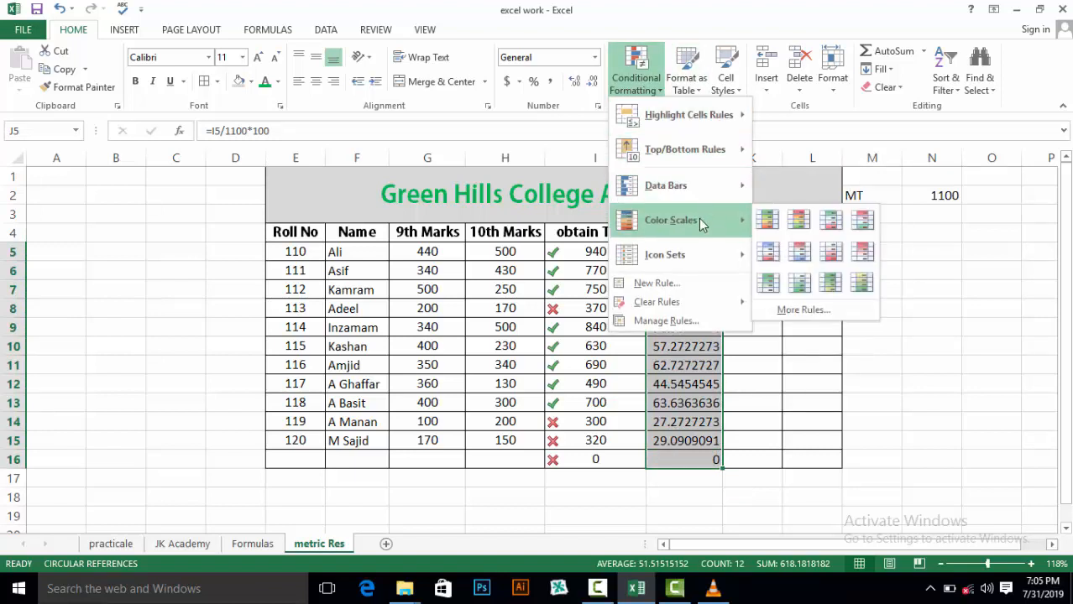
pyautogui.moveTo(730, 190)
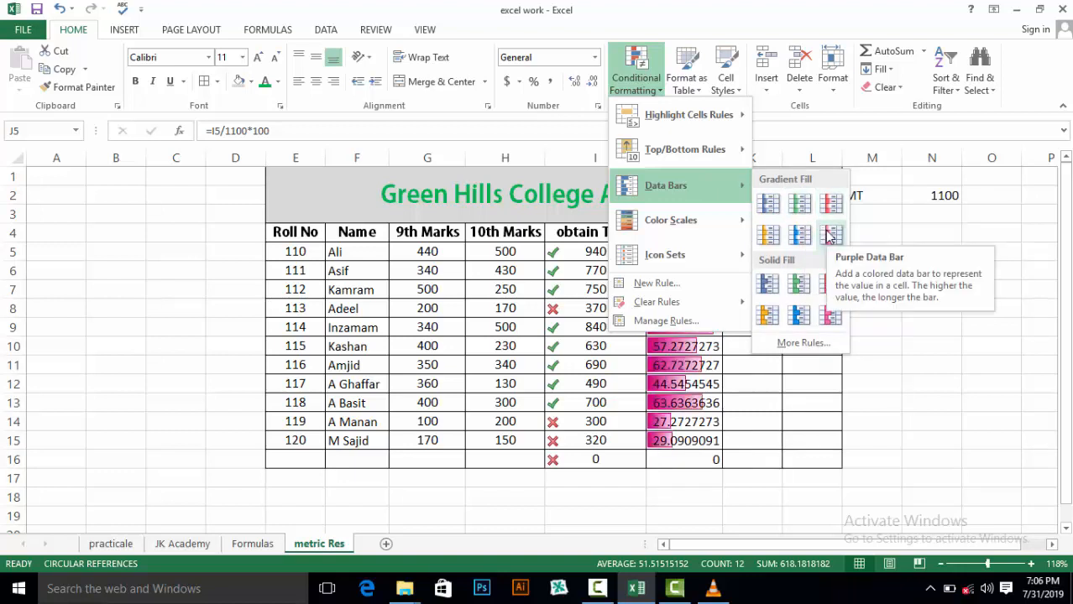
pyautogui.click(829, 235)
pyautogui.click(939, 286)
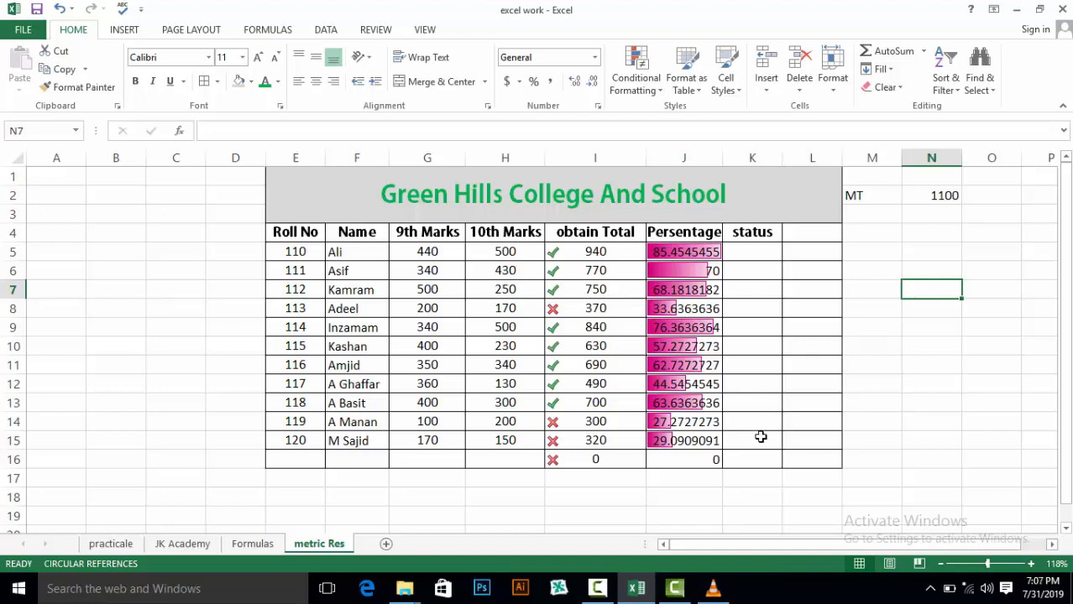
pyautogui.moveTo(675, 589)
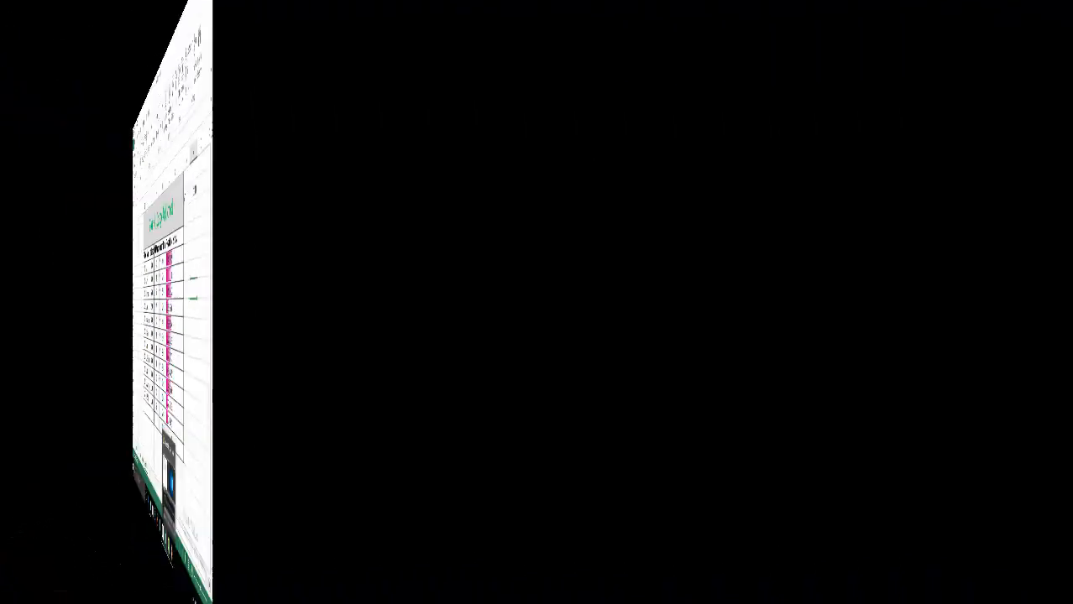